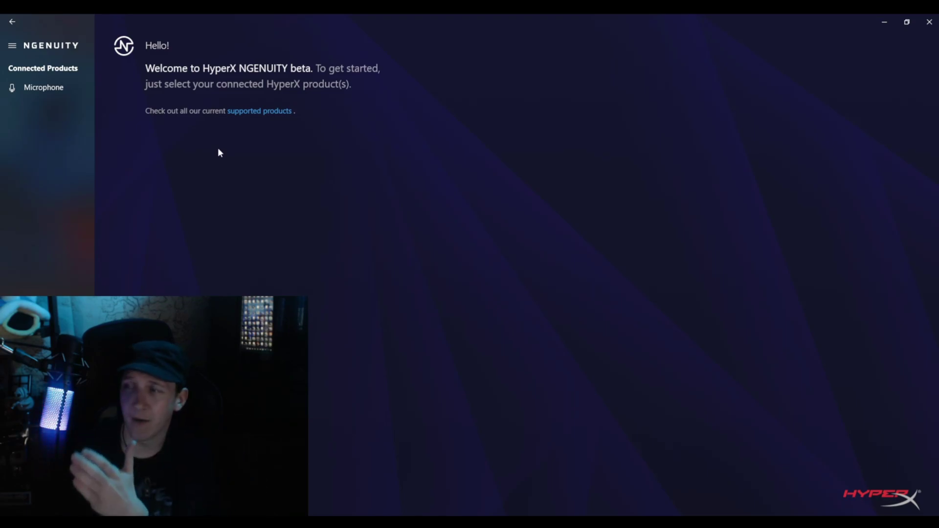
Open the QuadCast S Microphone page, try a polar pattern, and dismiss the polar pattern tooltip.
left_click(32, 91)
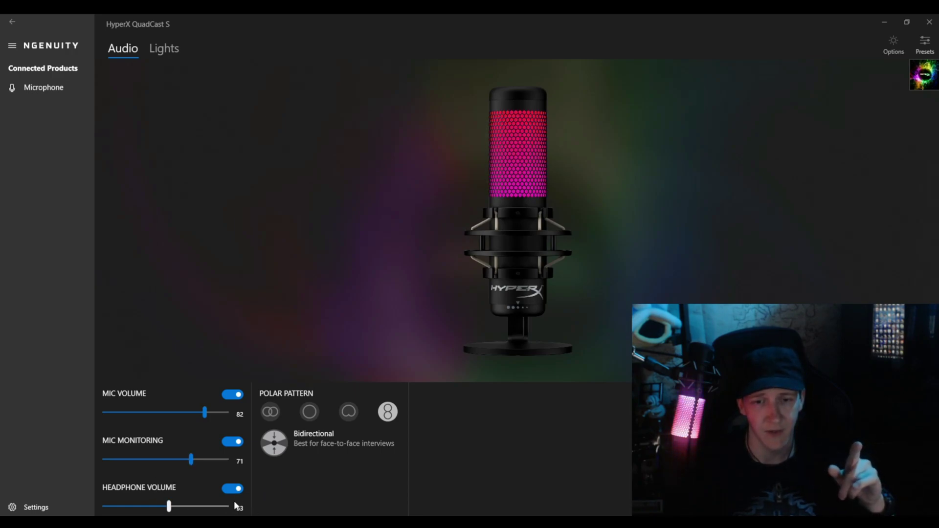
left_click(307, 412)
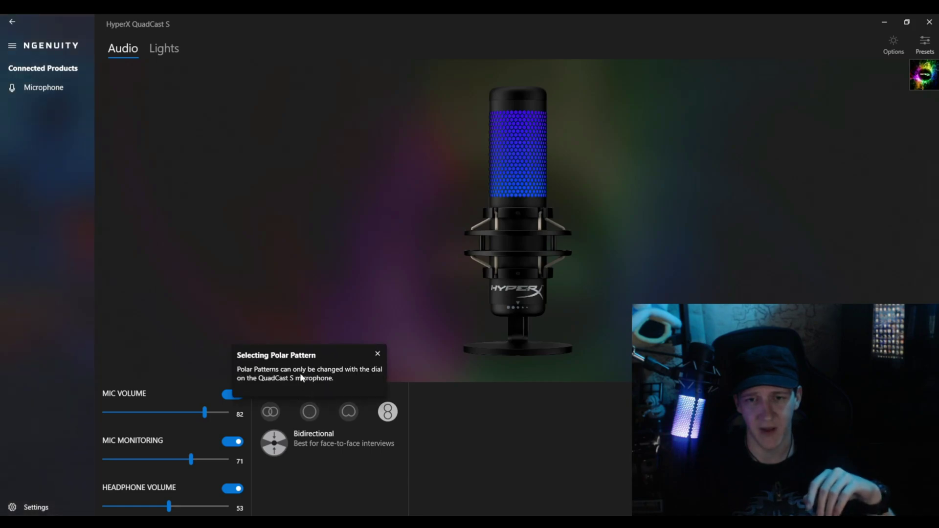
left_click(377, 354)
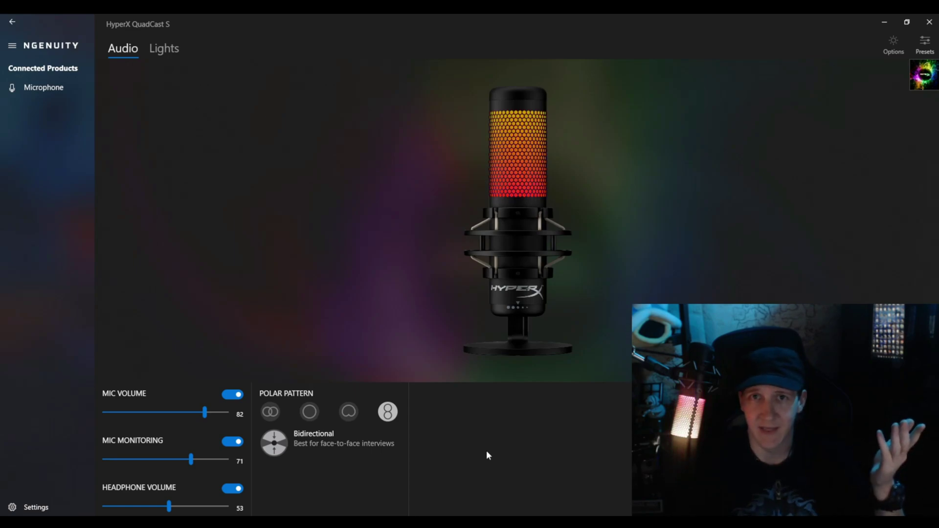
On the Lights page, add a colour stop to the Wave gradient and lower opacity from 100 to 70.
left_click(165, 49)
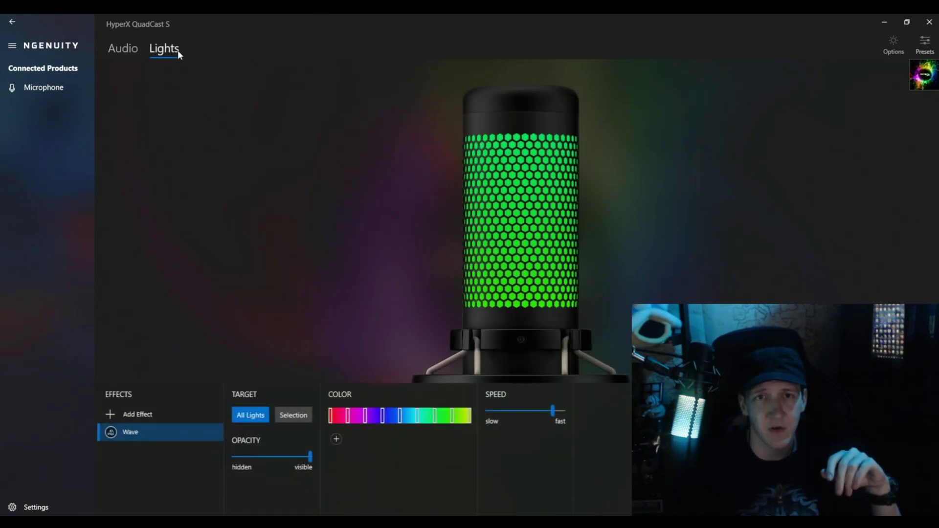
left_click(373, 417)
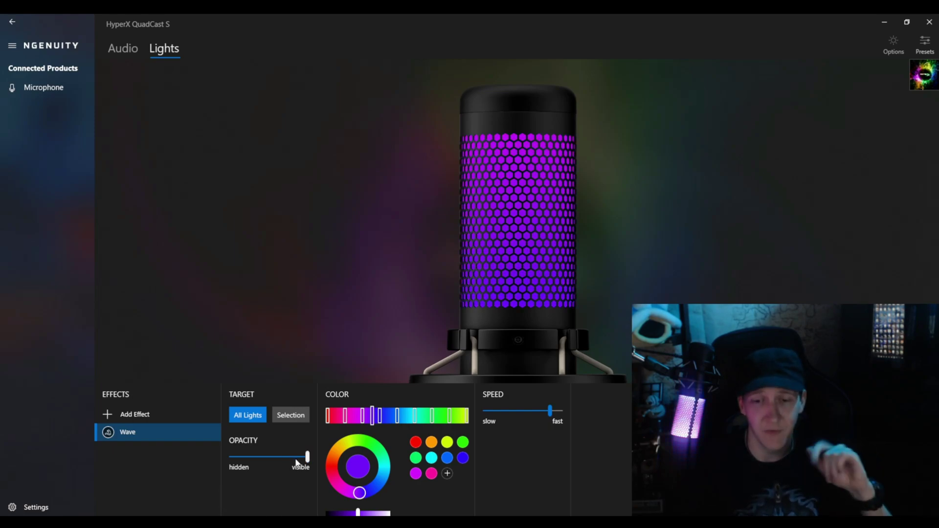
mouse_move(306, 462)
left_mouse_down()
mouse_move(227, 473)
mouse_move(312, 462)
left_mouse_up()
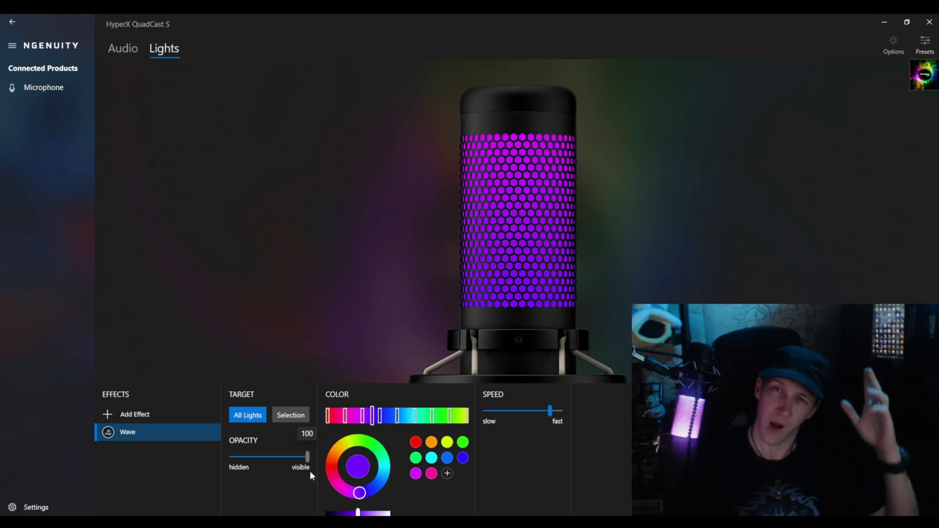
left_click_drag(308, 464, 256, 465)
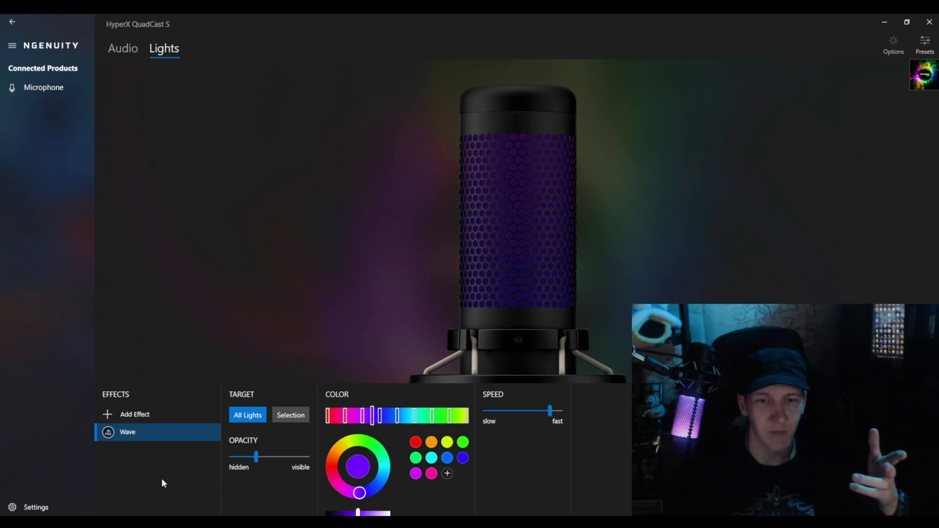
Preview the Solid lighting effect and add it to the effect list.
mouse_move(154, 436)
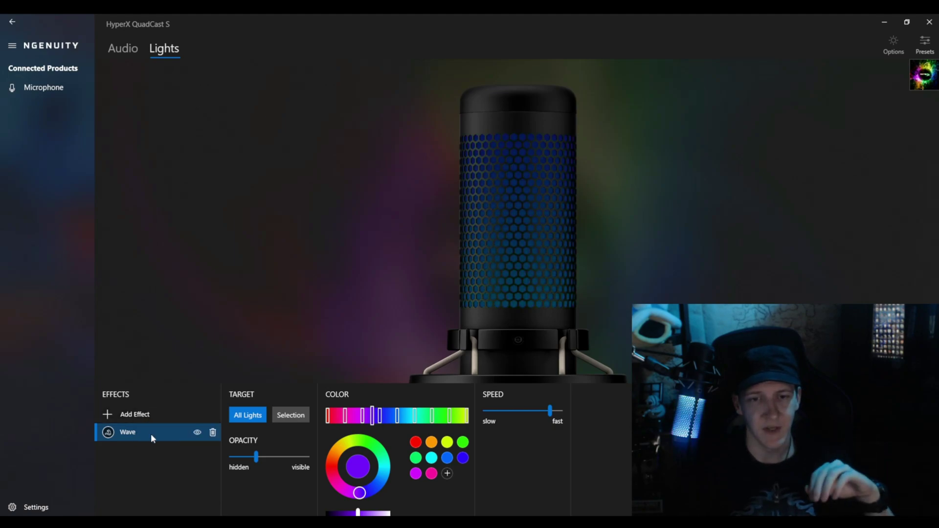
left_click(139, 415)
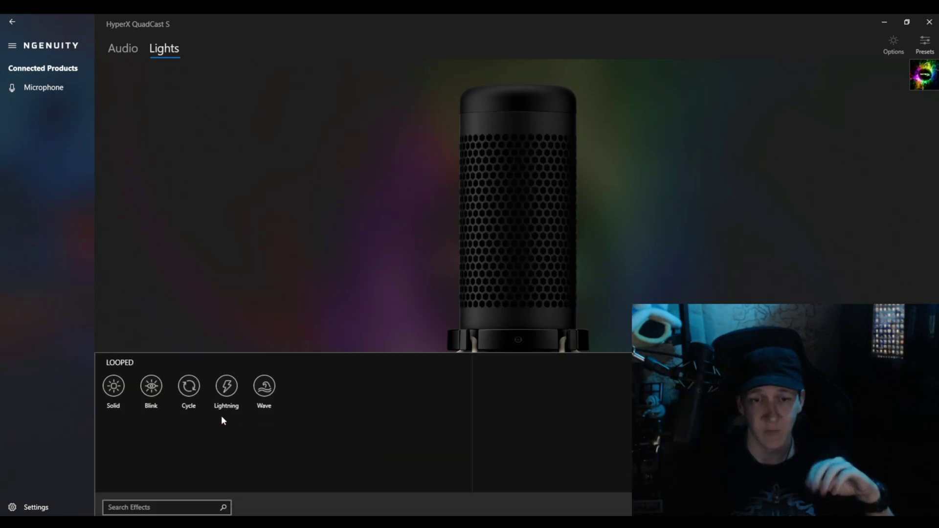
left_click(119, 387)
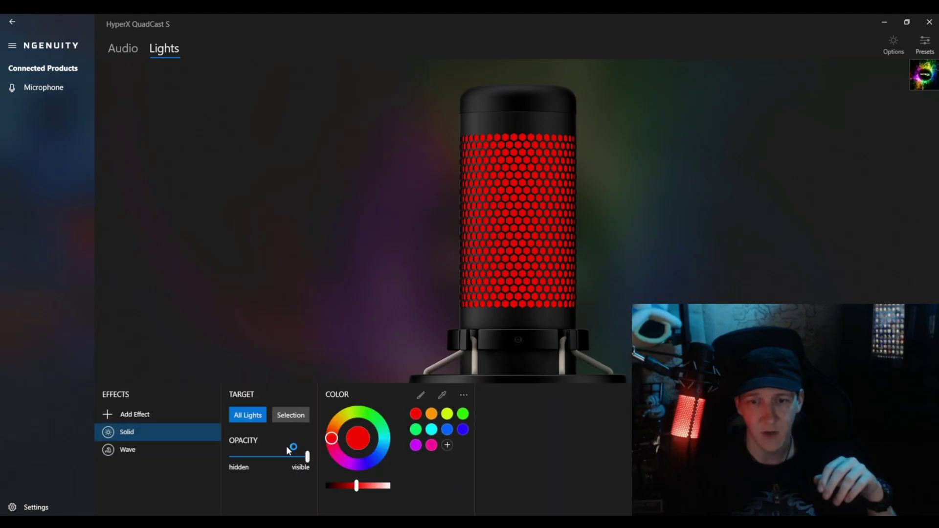
left_click(334, 429)
Tune the Solid colour, lower its opacity to about 37, delete Wave, and make it green.
left_click_drag(335, 430, 387, 452)
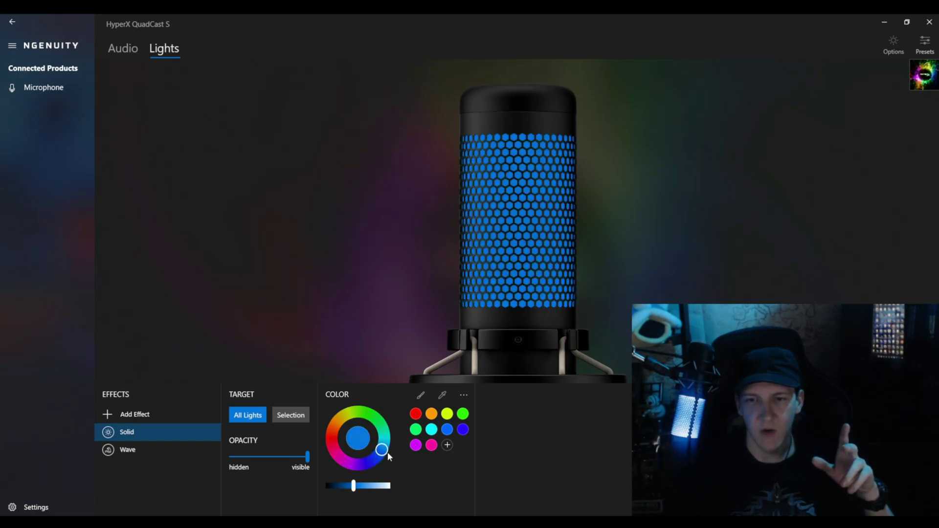
left_click_drag(354, 489, 388, 483)
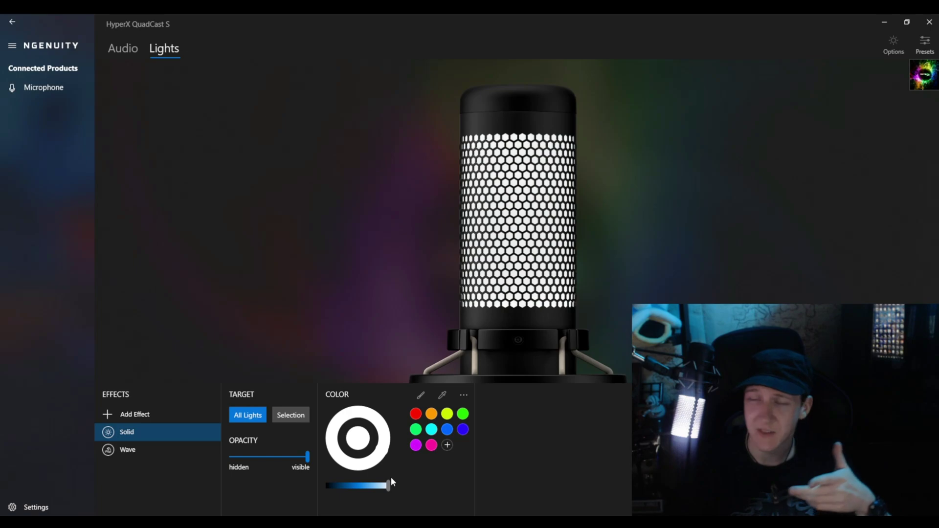
left_click_drag(388, 485, 349, 492)
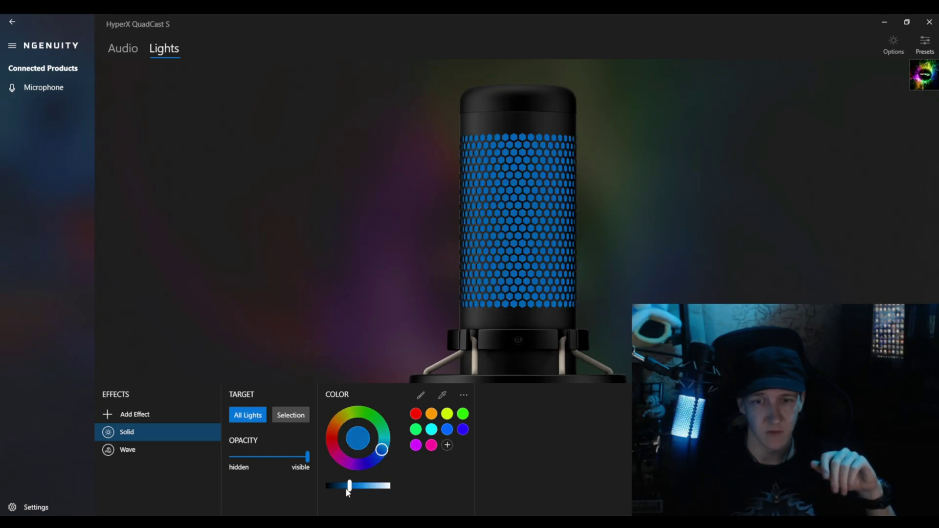
left_click_drag(307, 459, 259, 462)
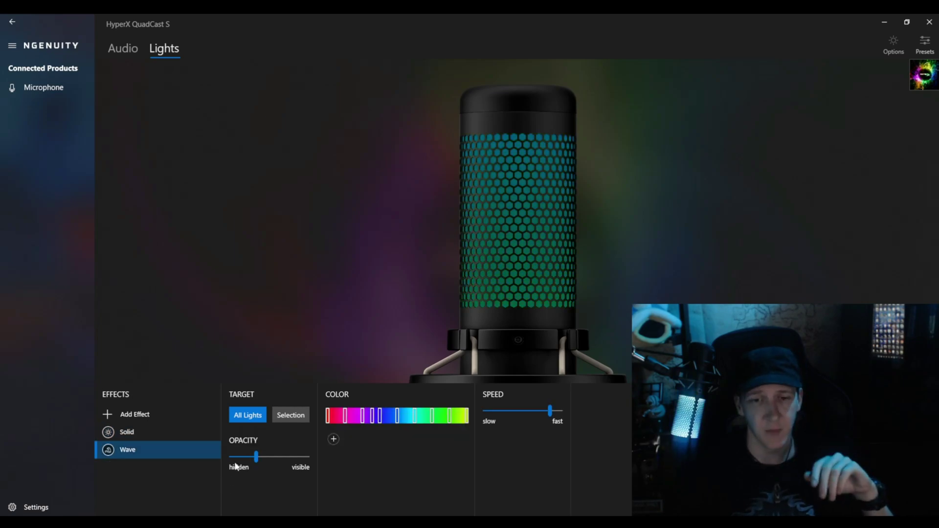
left_click(213, 450)
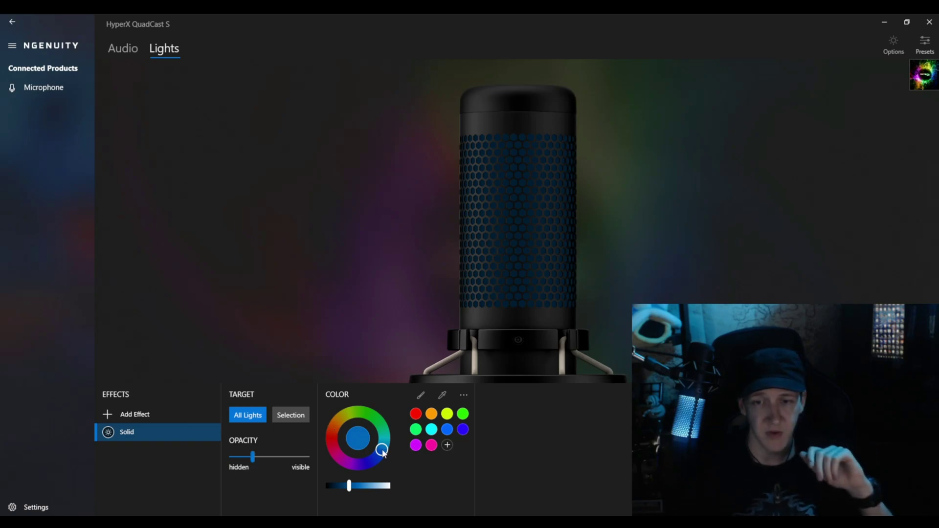
left_click_drag(380, 455, 373, 417)
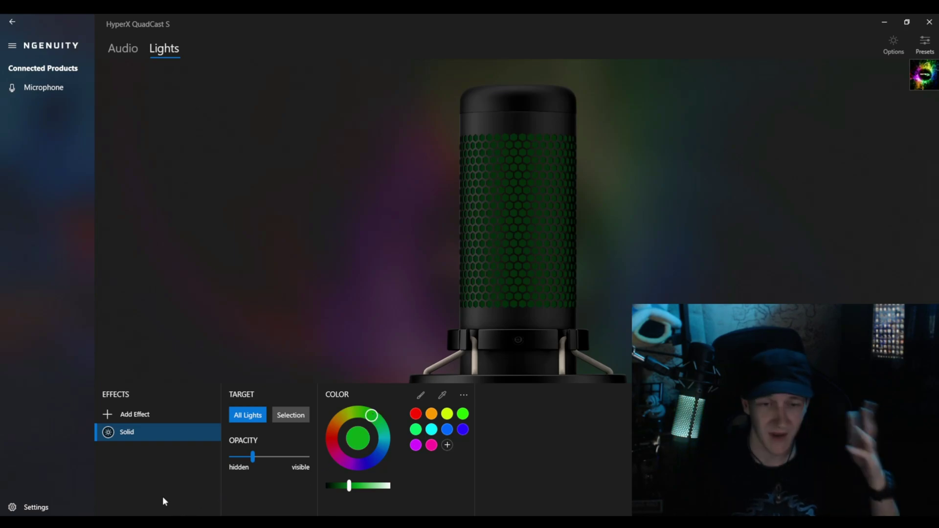
Preview the Blink, Cycle, Lightning and Wave looped effects, keeping Cycle as the only effect.
left_click(164, 414)
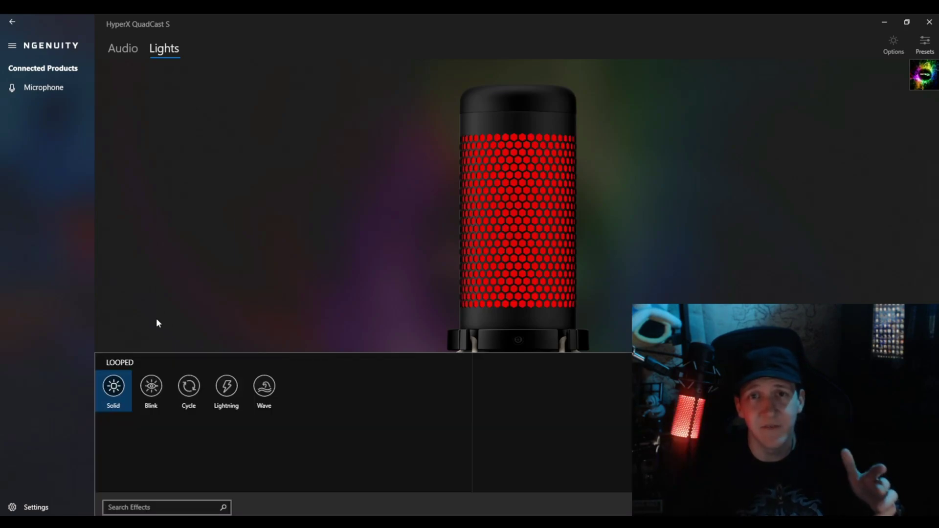
left_click(152, 389)
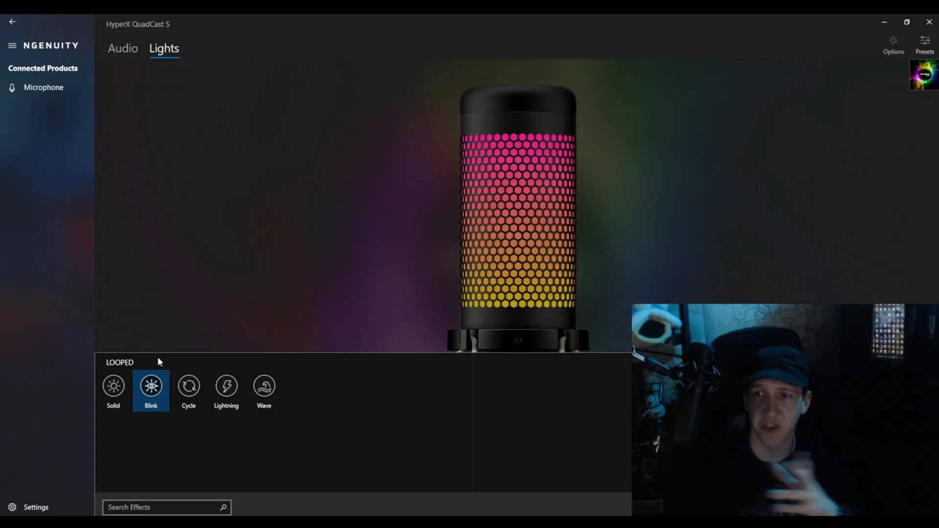
left_click(190, 388)
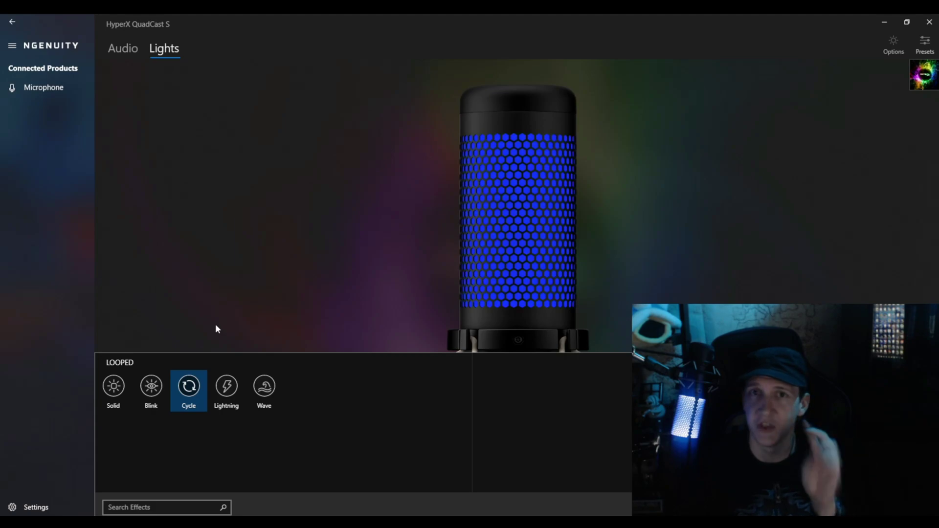
left_click(226, 391)
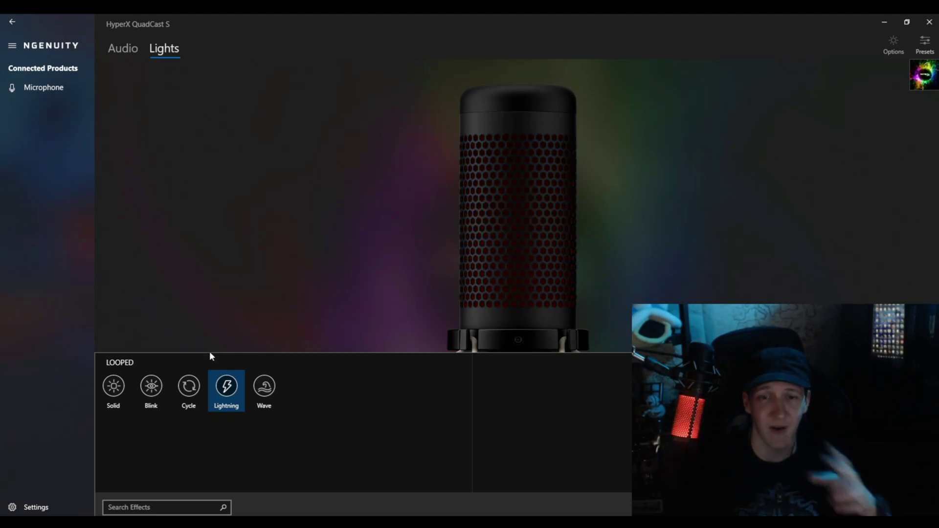
left_click(264, 384)
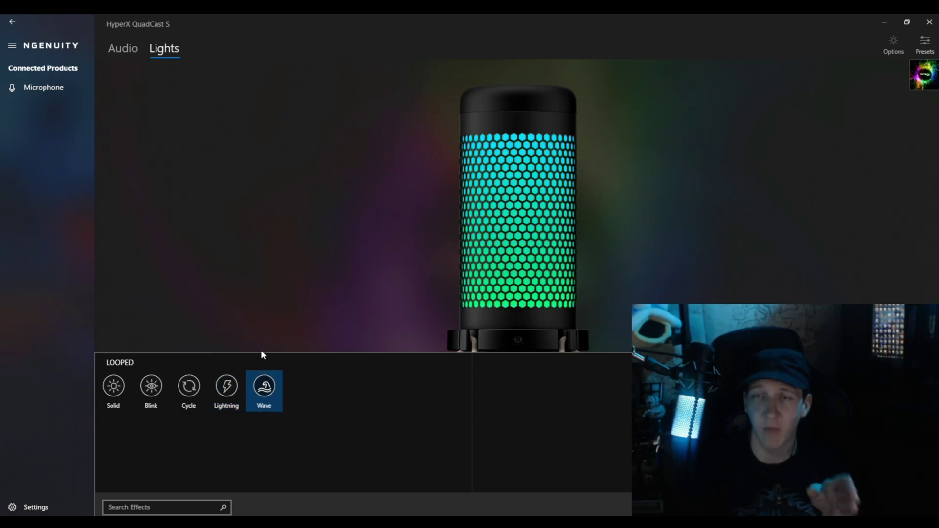
left_click(362, 394)
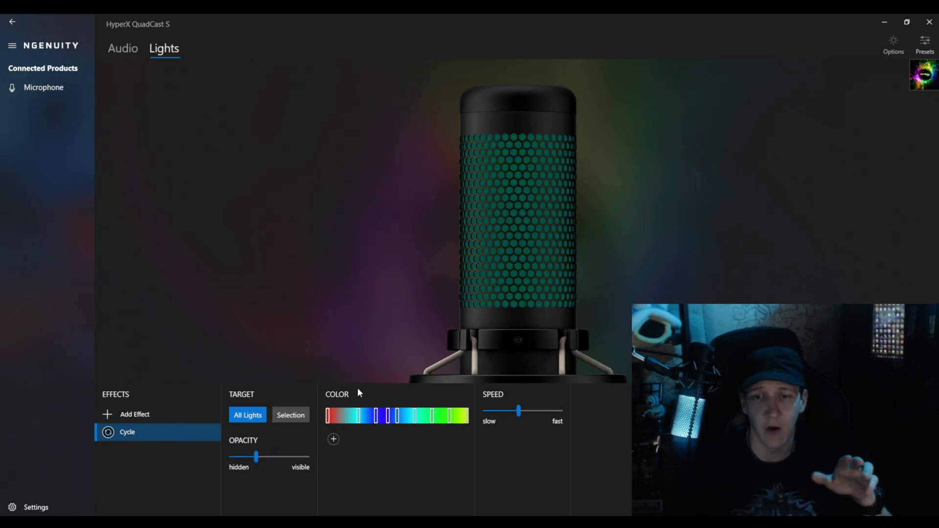
Recolour the Cycle gradient's end stops and remove the extra middle colour stops.
left_click(328, 419)
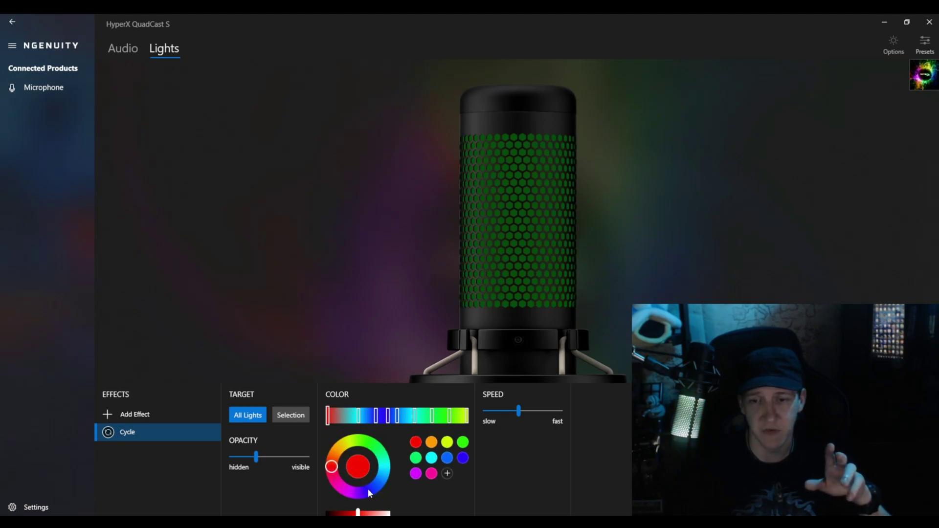
left_click(369, 490)
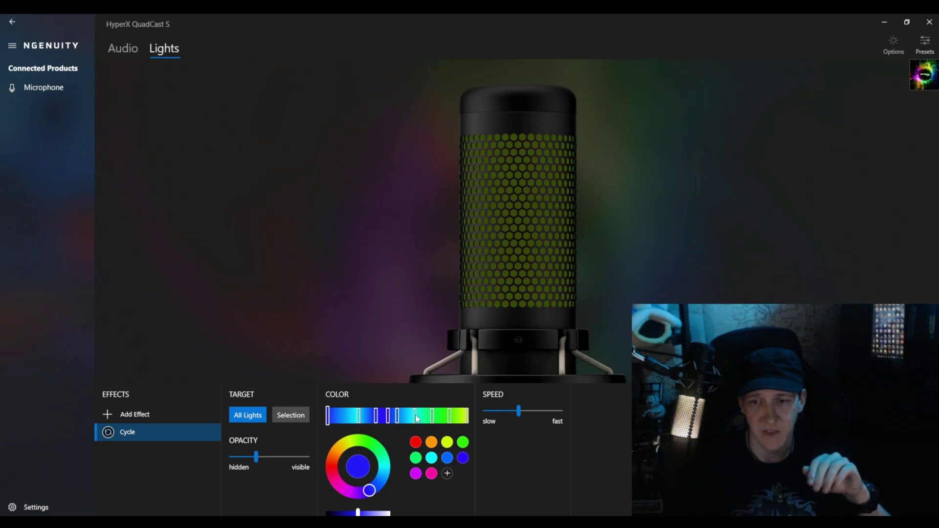
left_click_drag(414, 418, 455, 419)
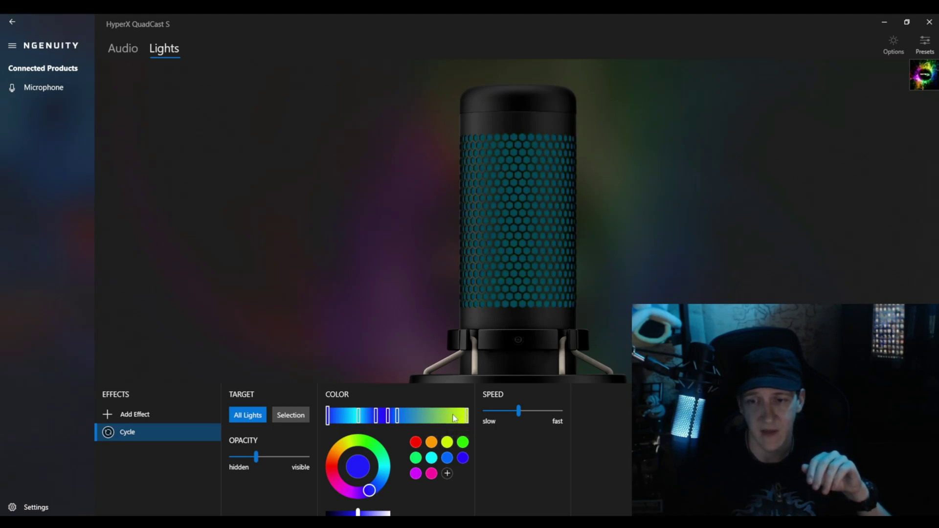
left_click(467, 417)
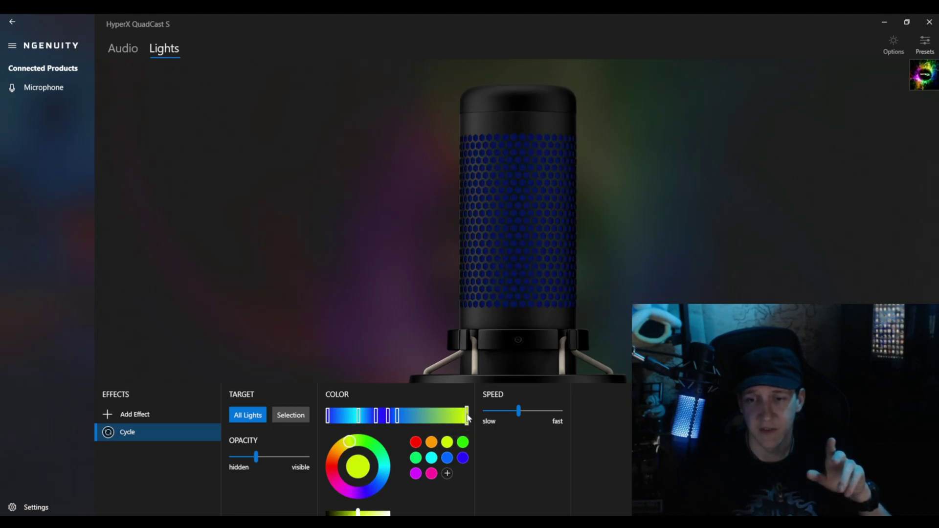
left_click(432, 458)
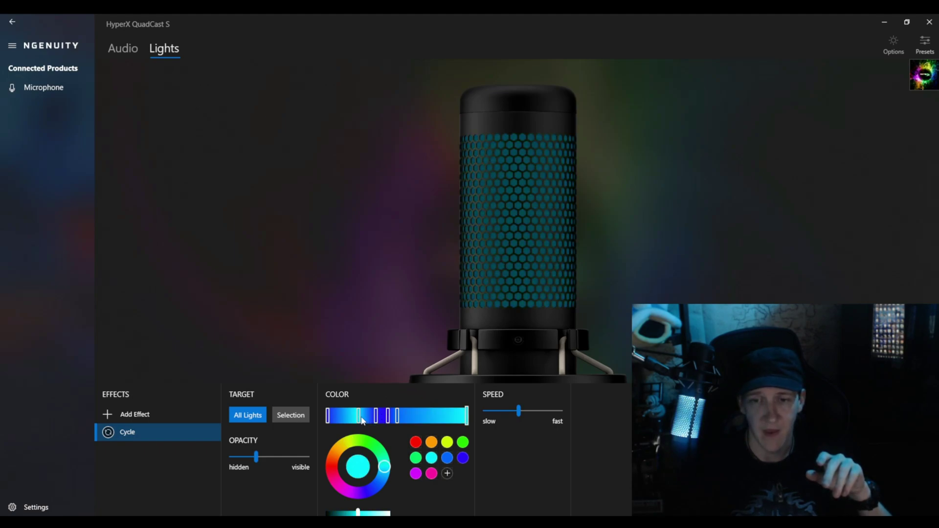
left_click_drag(363, 420, 398, 418)
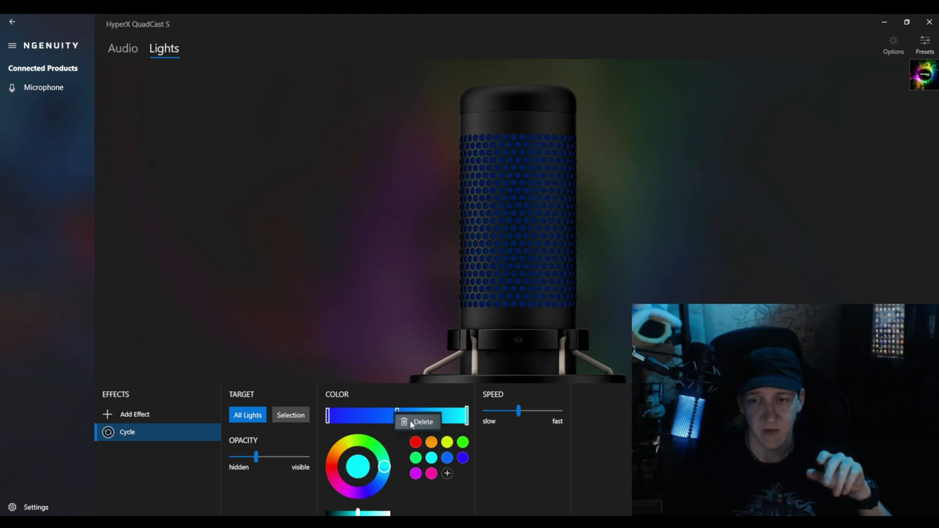
left_click(411, 421)
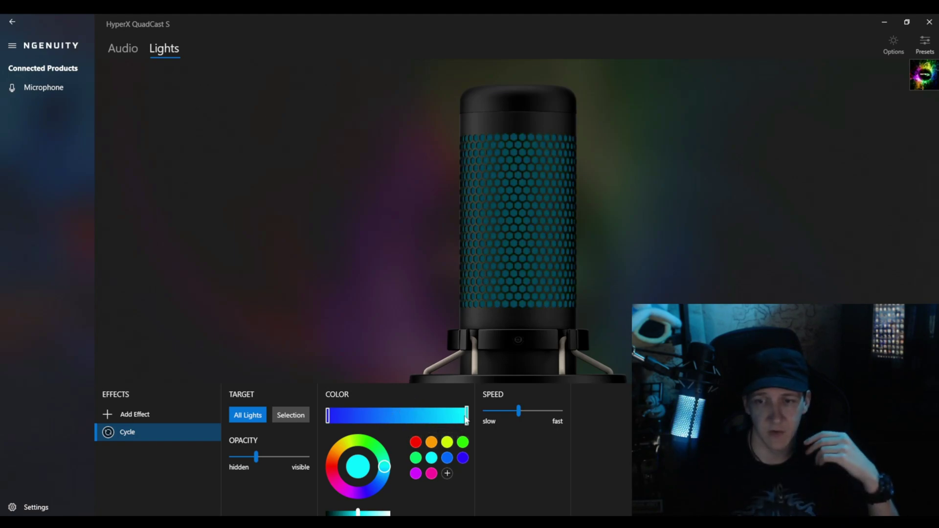
left_click(415, 442)
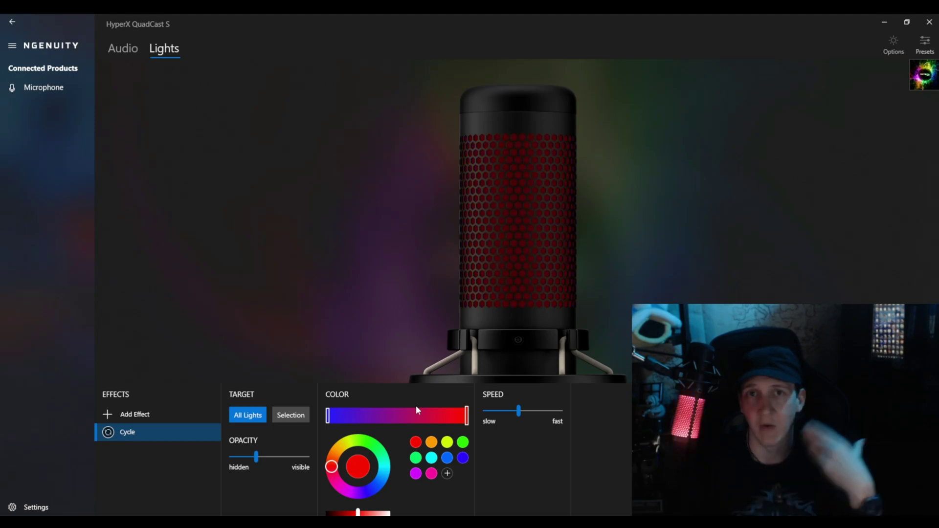
Set the gradient's right end stop to green and its left stop to magenta.
left_click(395, 414)
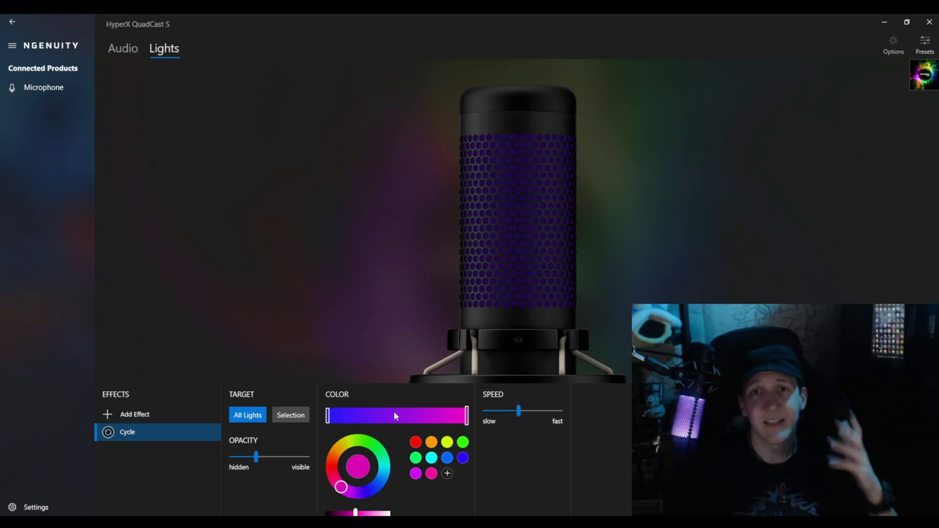
left_click(372, 444)
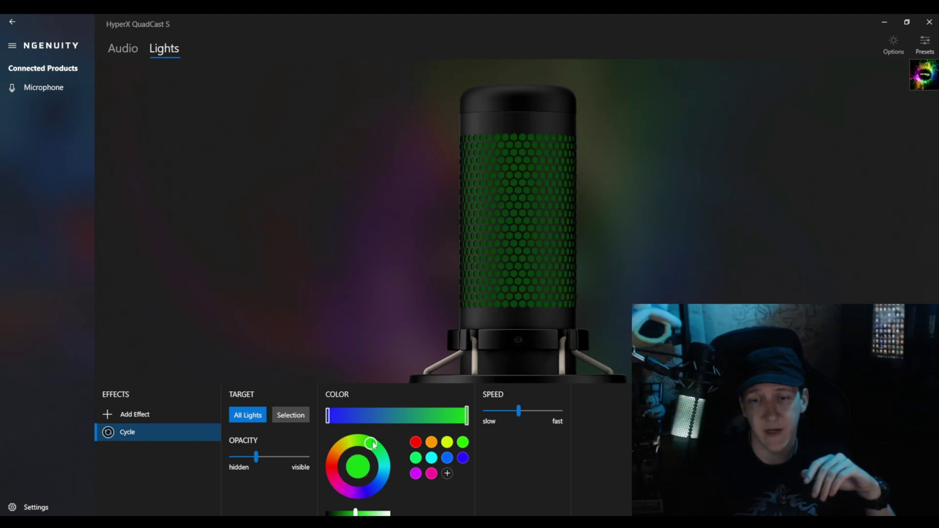
left_click(328, 417)
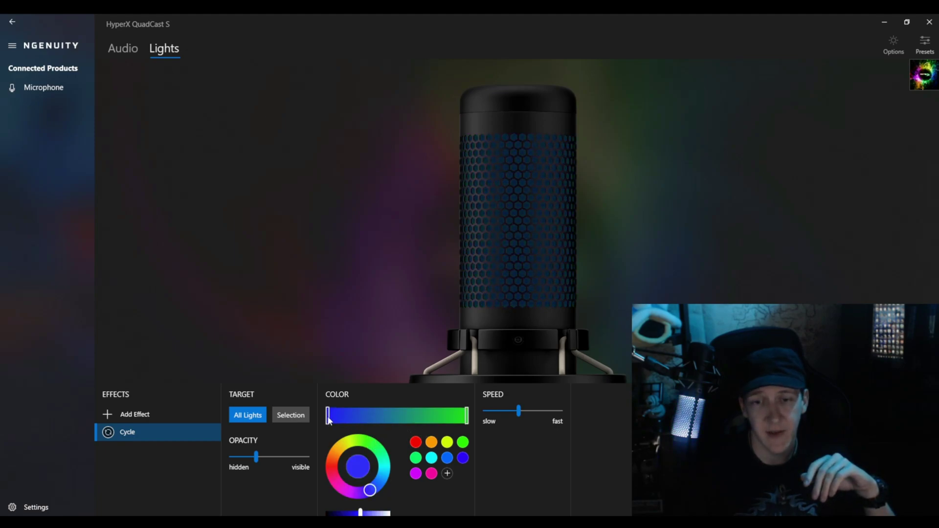
left_click(340, 489)
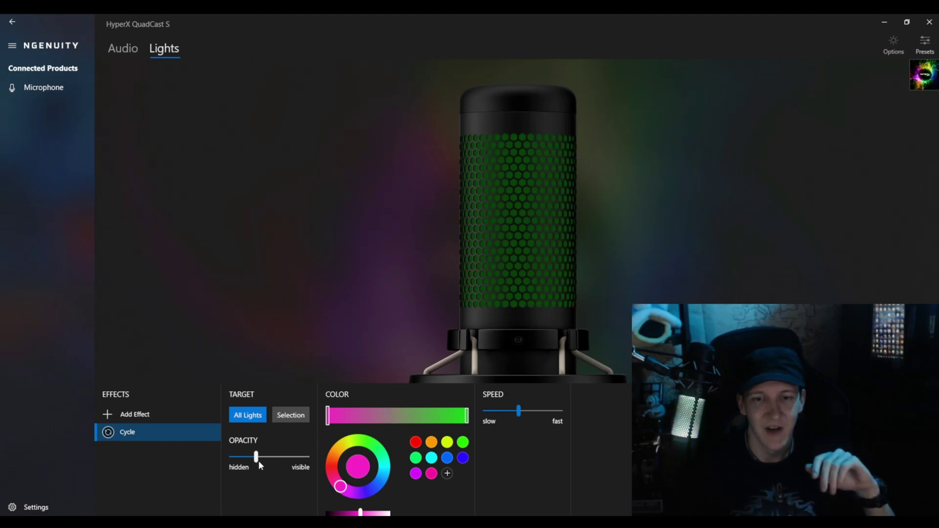
Lower the Cycle opacity, bring its speed back near the middle, and darken the selected gradient colour.
mouse_move(257, 458)
left_mouse_down()
mouse_move(296, 467)
mouse_move(246, 458)
left_mouse_up()
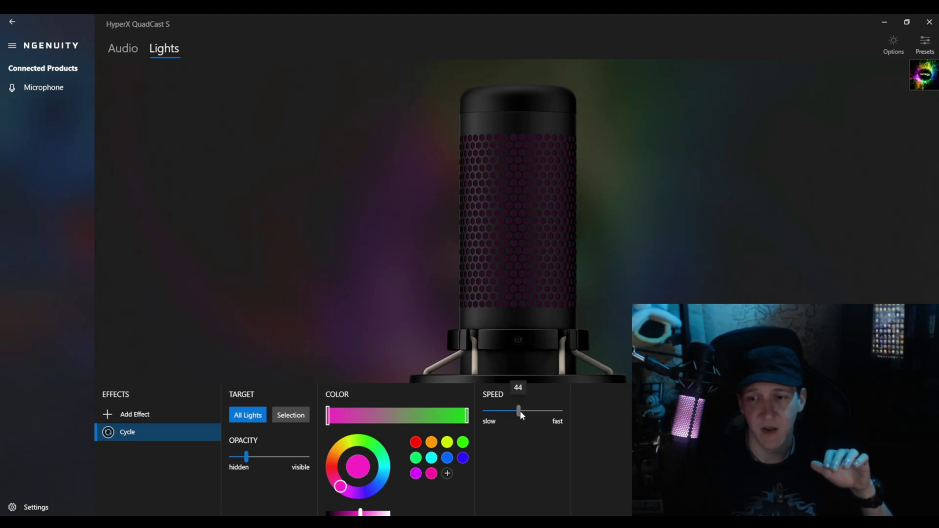
left_click_drag(543, 416, 557, 415)
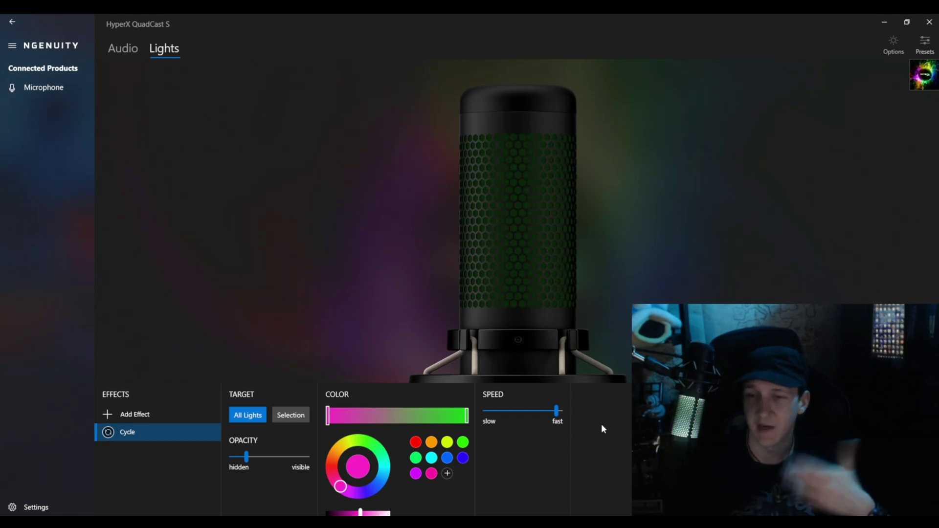
left_click_drag(555, 413, 501, 413)
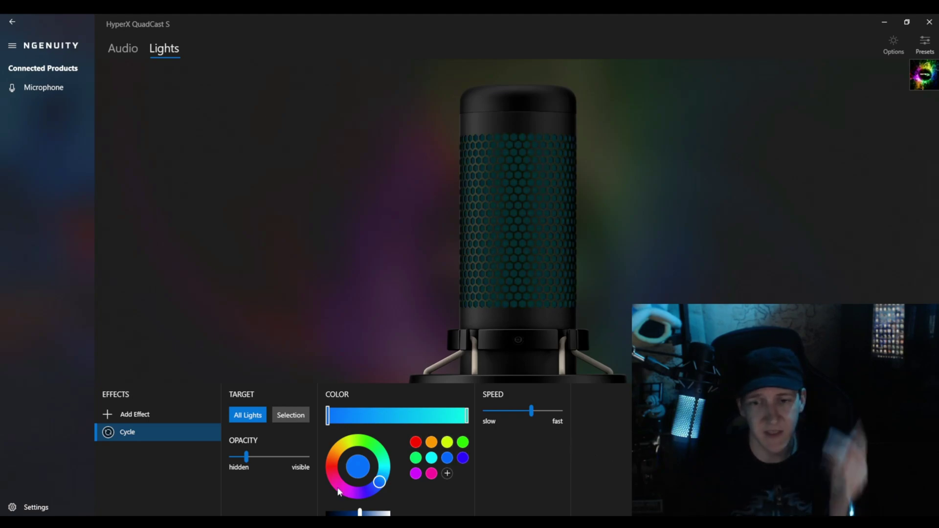
left_click_drag(357, 512, 343, 512)
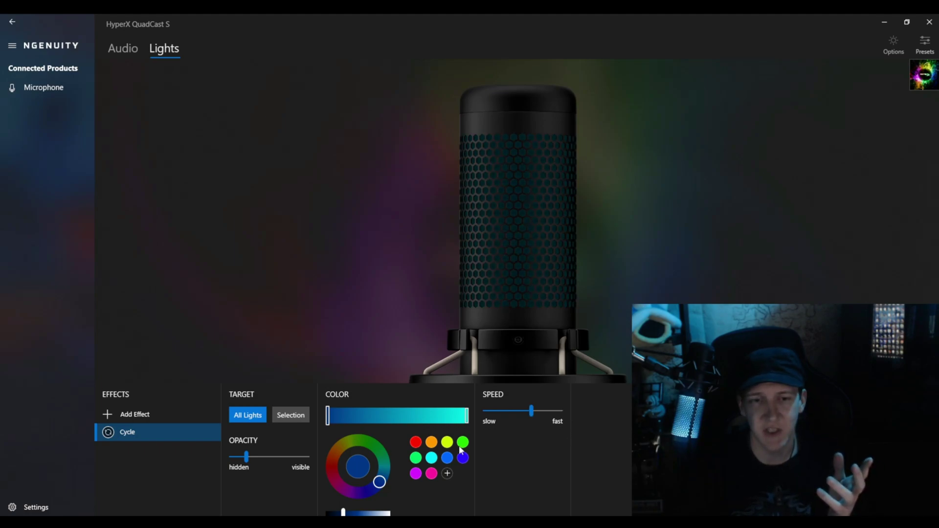
Add the Wave effect and remove the gradient's second and blue colour stops.
left_click(143, 436)
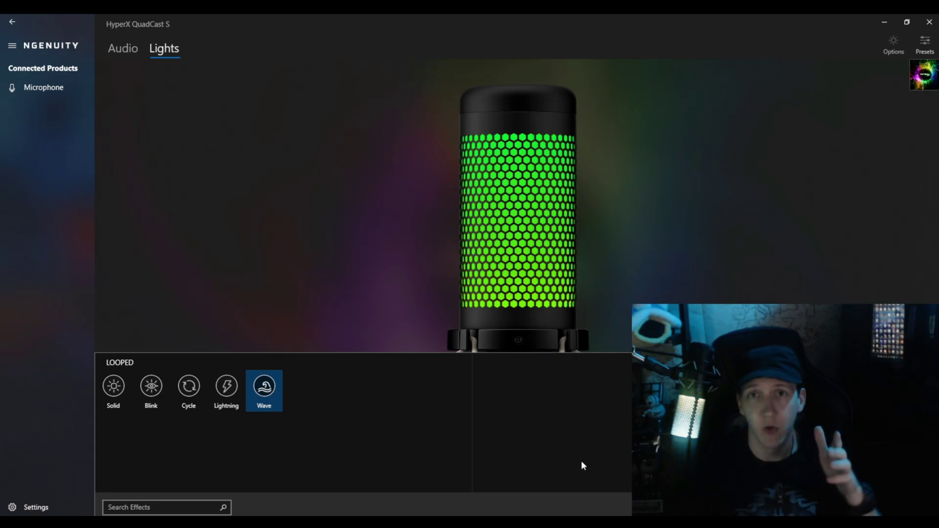
left_click(264, 389)
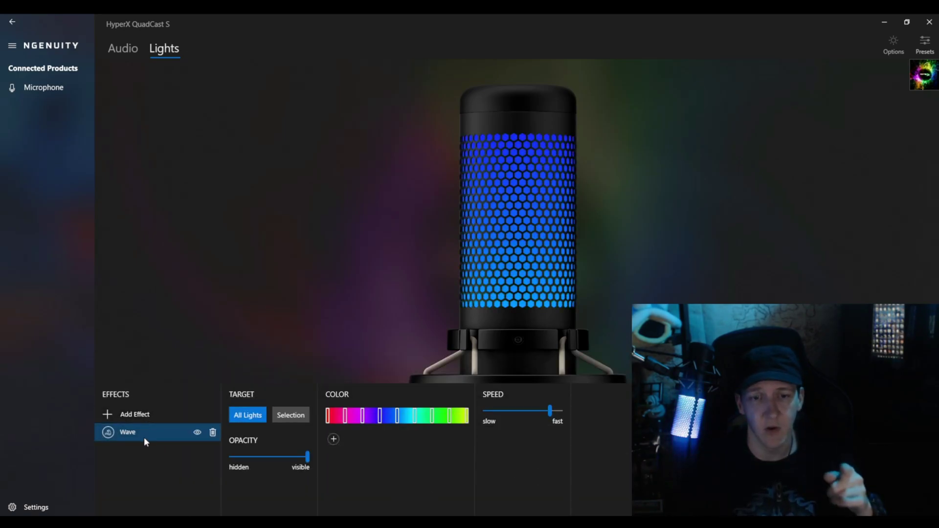
left_click(345, 415)
left_click_drag(345, 419, 362, 416)
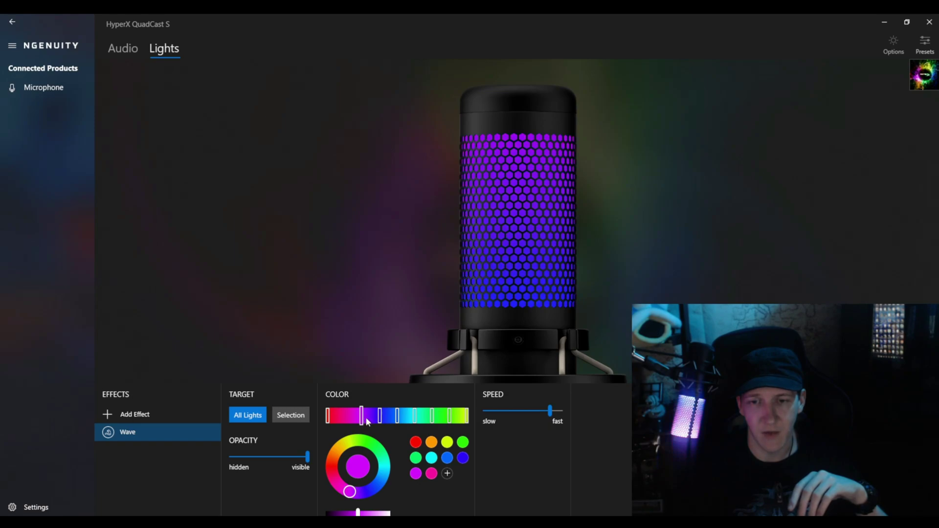
left_click_drag(361, 419, 398, 420)
left_click(381, 420)
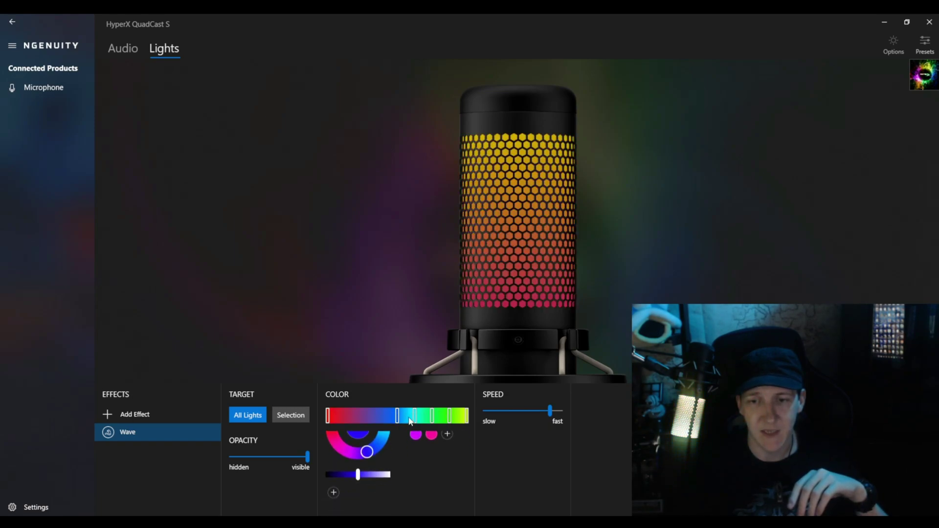
Delete the cyan, green and next extra stops, leaving three, and make the right end green.
left_click(417, 418)
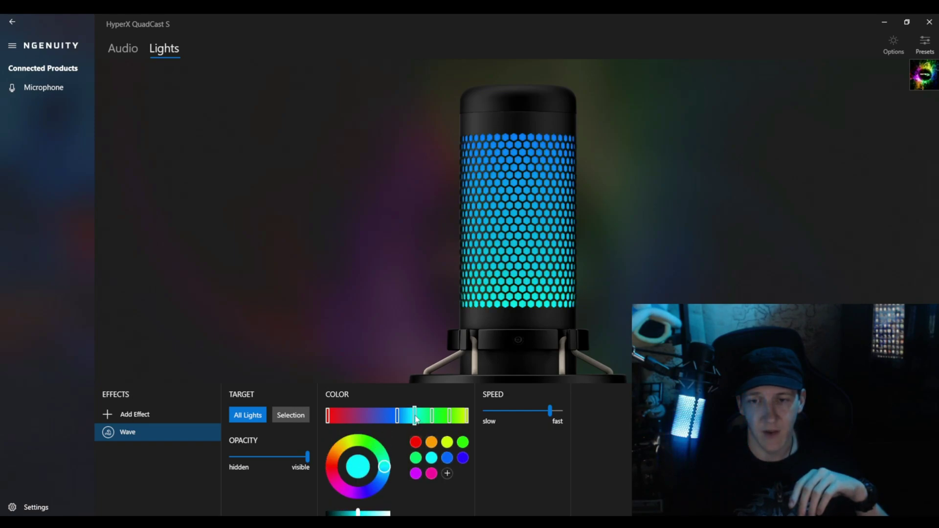
right_click(419, 420)
left_click(421, 422)
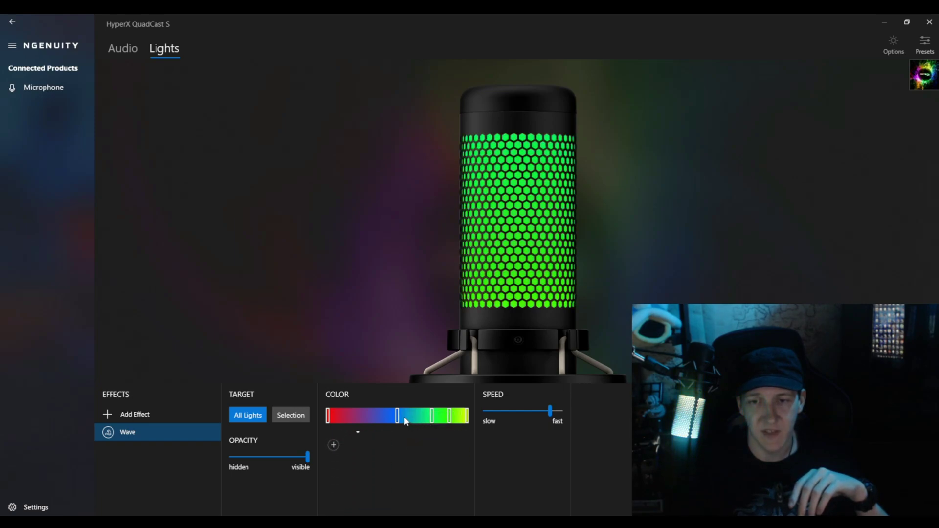
left_click(433, 416)
right_click(435, 419)
left_click(447, 422)
left_click(449, 414)
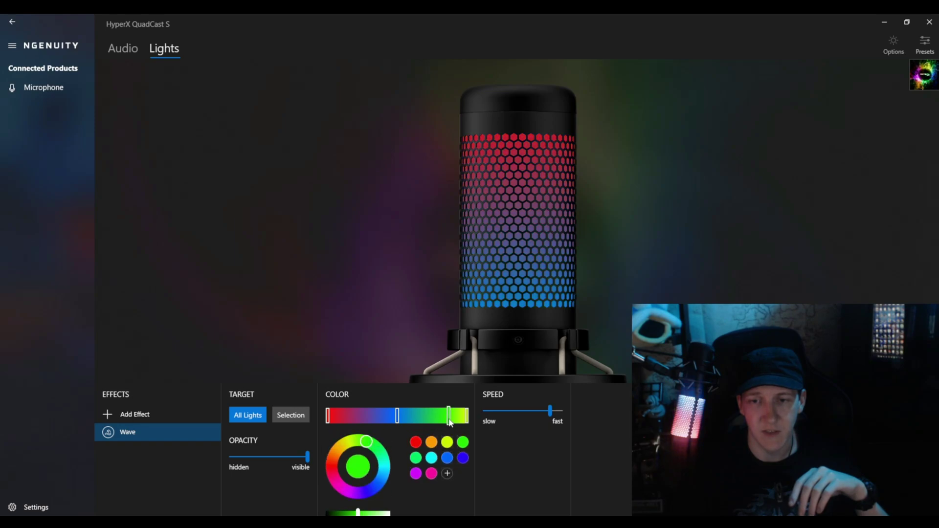
right_click(449, 418)
left_click(466, 427)
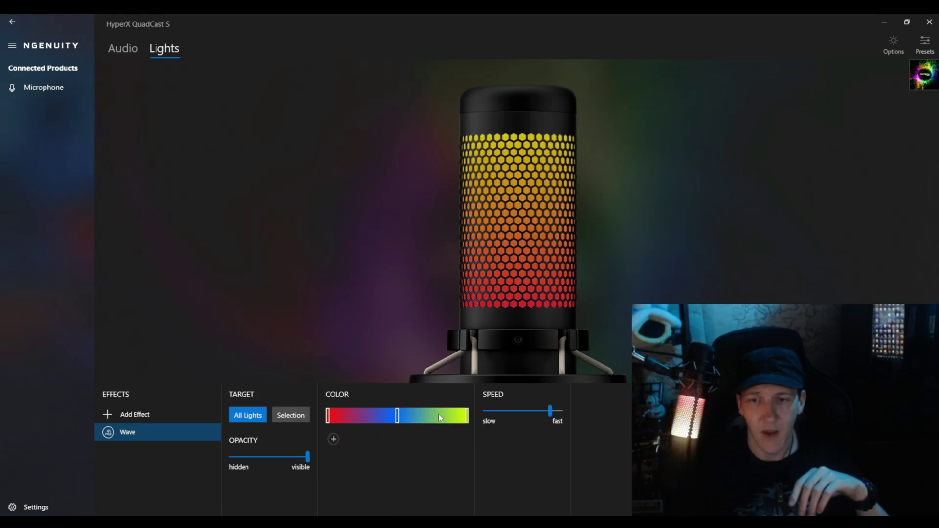
left_click(466, 419)
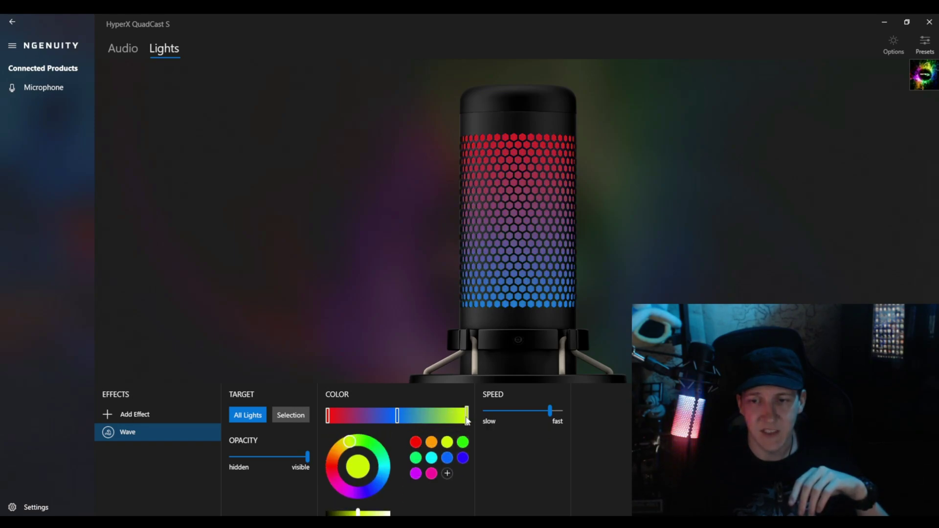
left_click(371, 446)
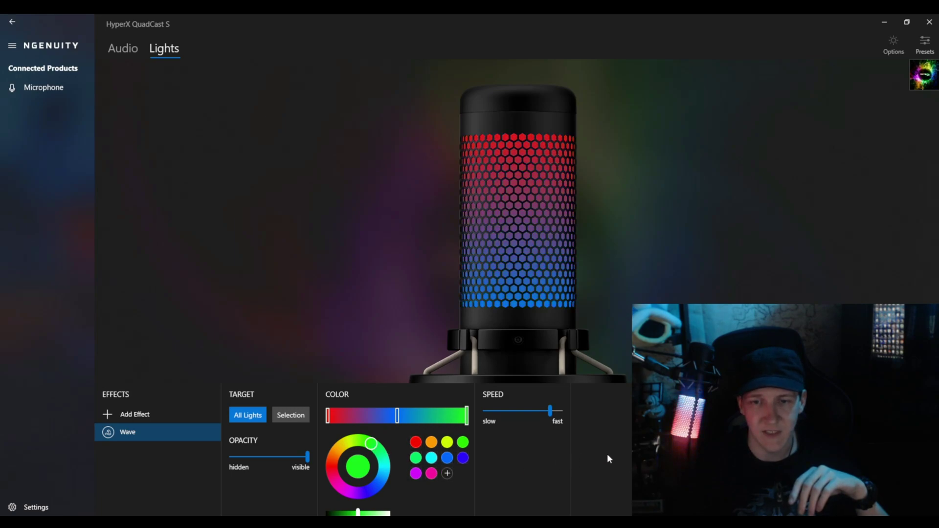
Slow the Wave to mid speed, cut opacity to about half, and make the left stop dark blue.
left_click_drag(550, 411, 533, 413)
left_click_drag(308, 458, 259, 461)
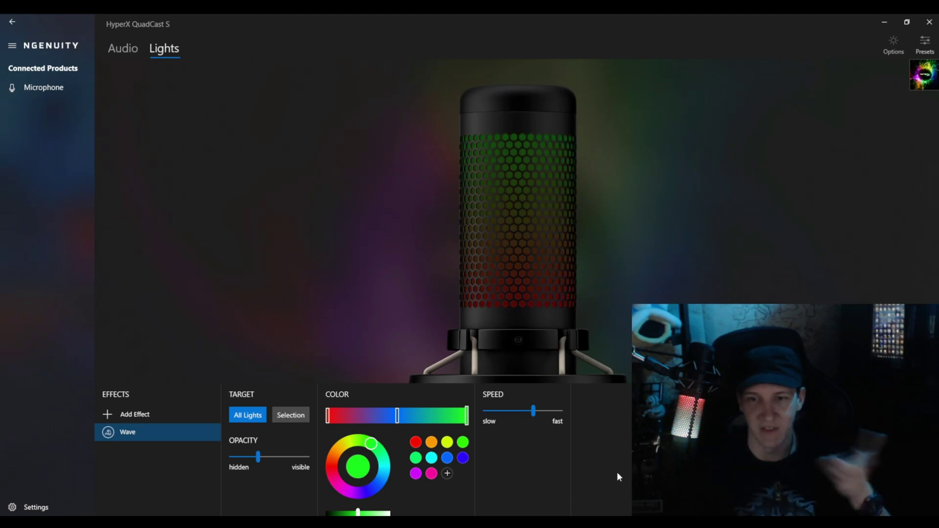
left_click(368, 491)
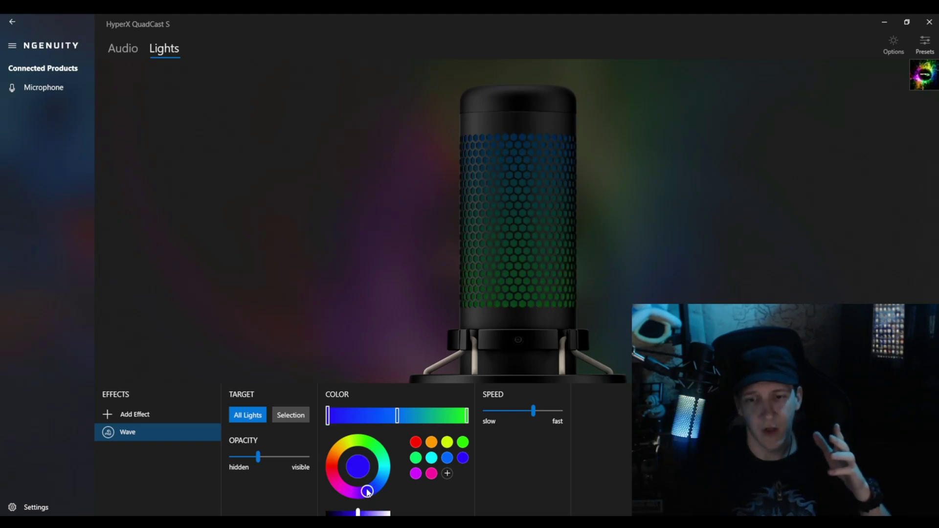
left_click_drag(359, 512, 348, 512)
Make the middle stop cyan, darken the green end stop, and dim the lights further.
left_click(397, 417)
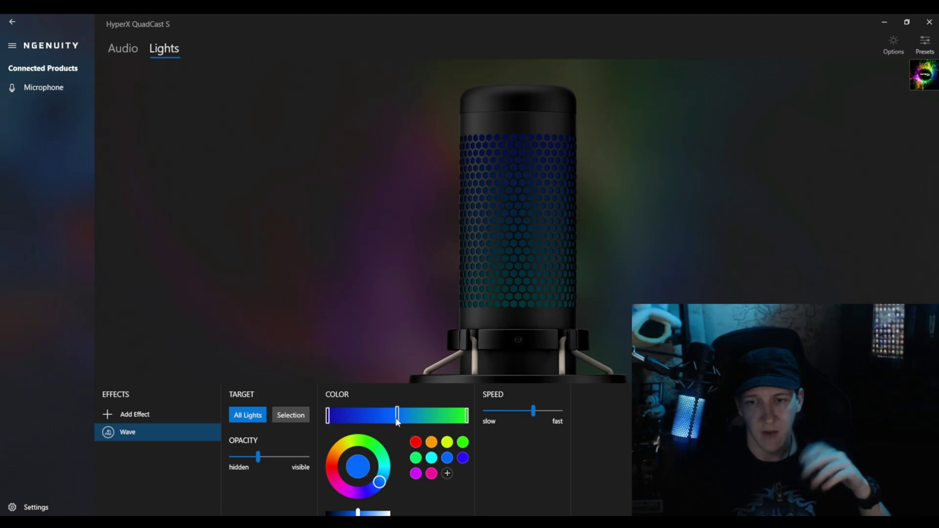
left_click(384, 471)
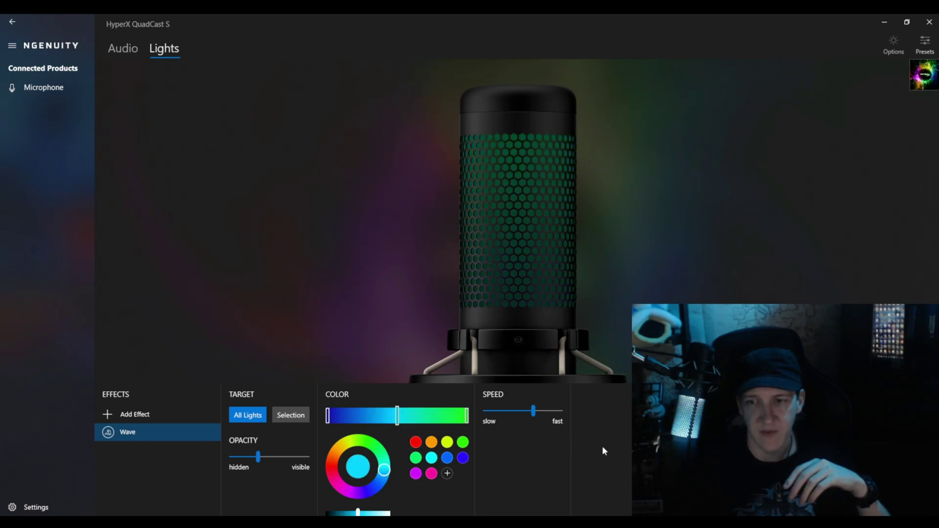
left_click(468, 415)
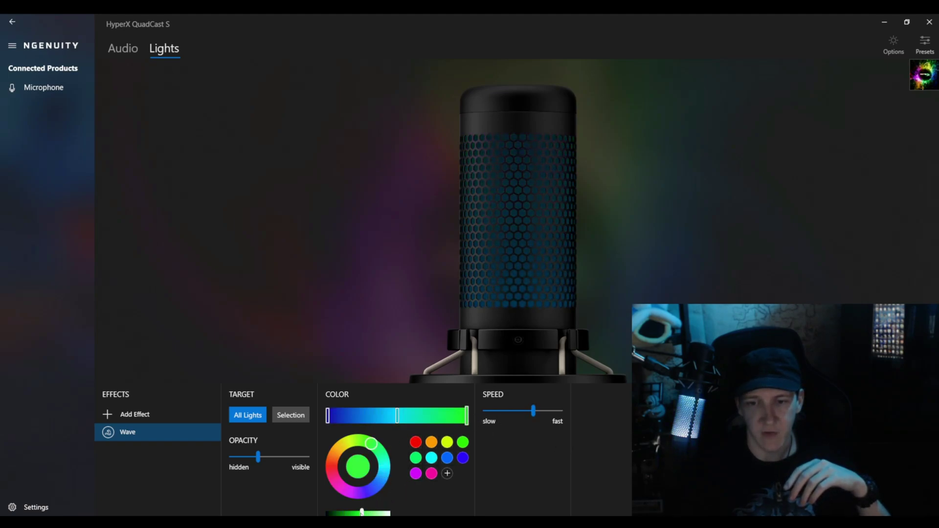
left_click_drag(362, 512, 343, 512)
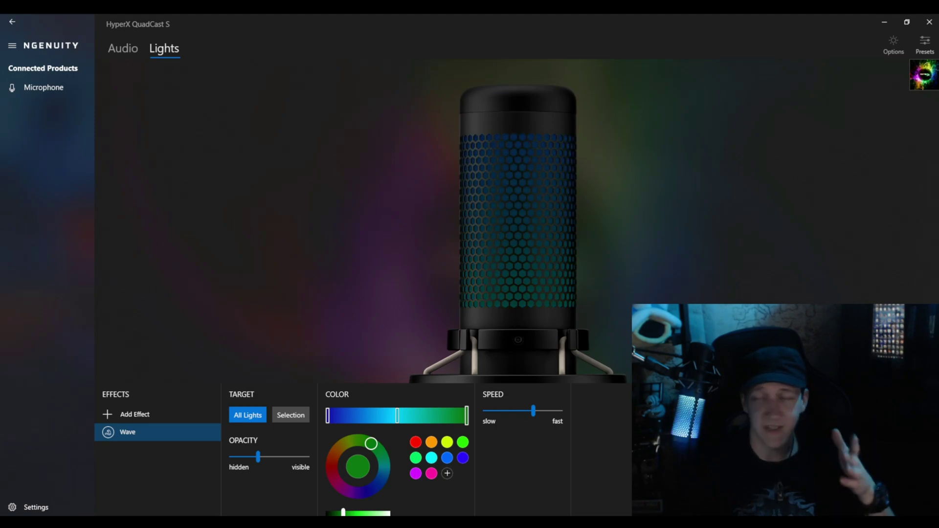
left_click_drag(258, 456, 247, 457)
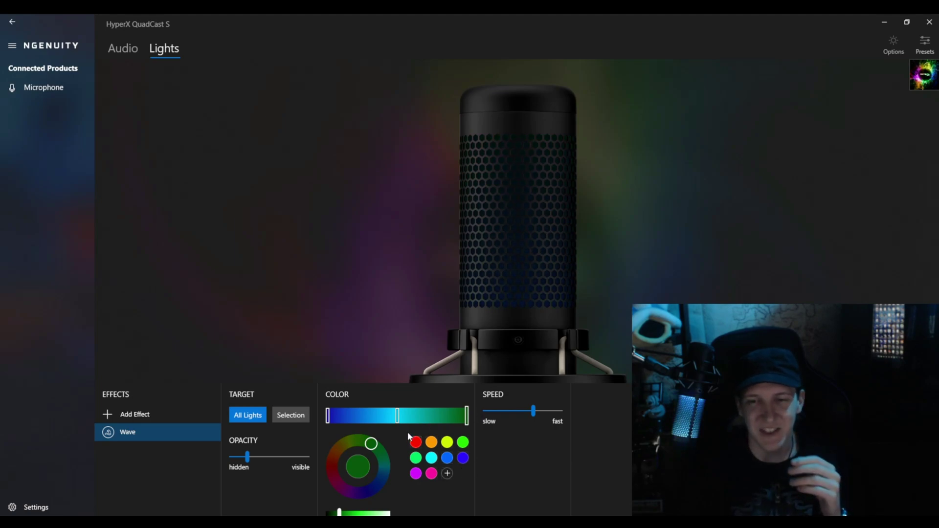
Select the Wave gradient's middle stop and set its colour to red.
left_click(397, 417)
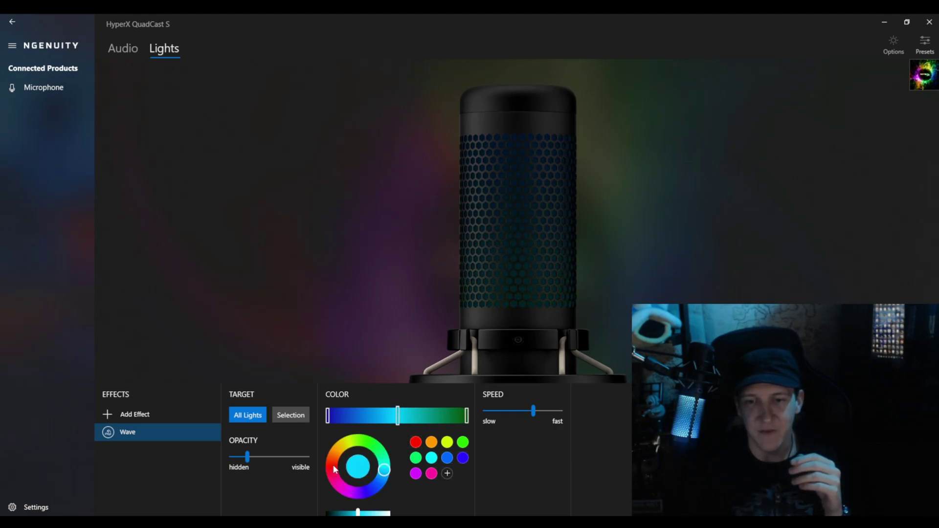
left_click(416, 445)
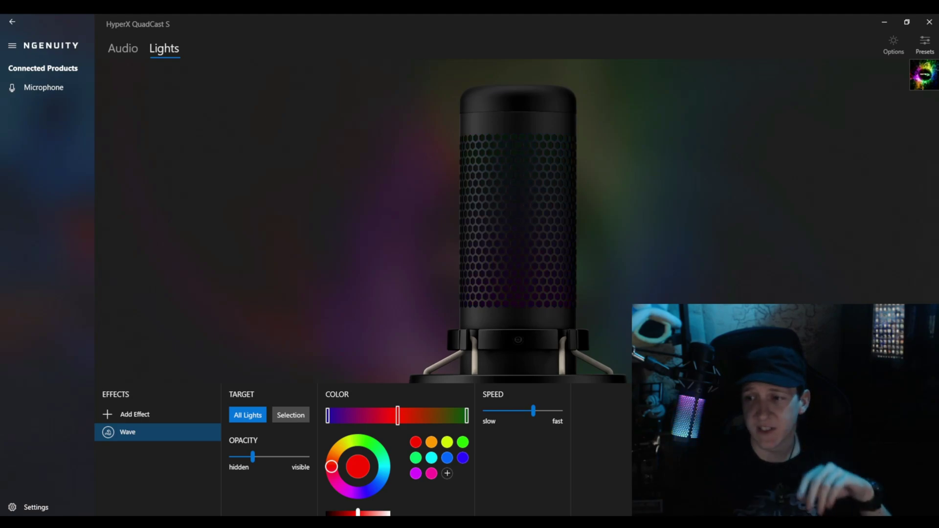
Select the connected QuadCast S microphone in the sidebar.
left_click(43, 87)
left_click(44, 88)
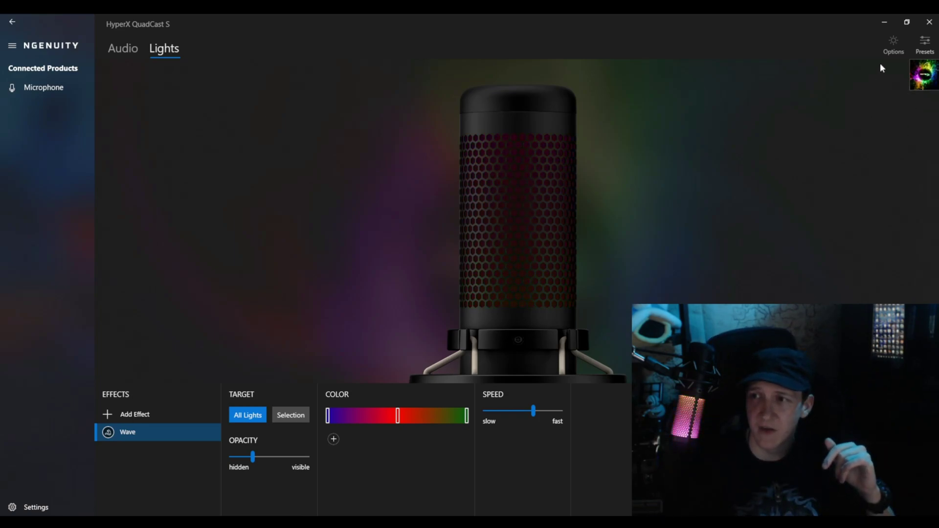
Preview Preset 2 on the QuadCast S, then switch back to Base Settings.
left_click(922, 76)
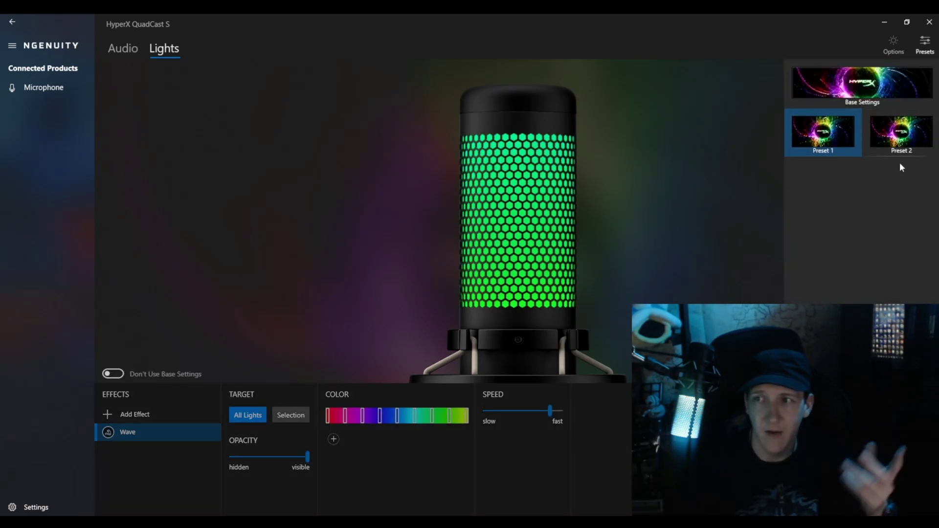
left_click(902, 140)
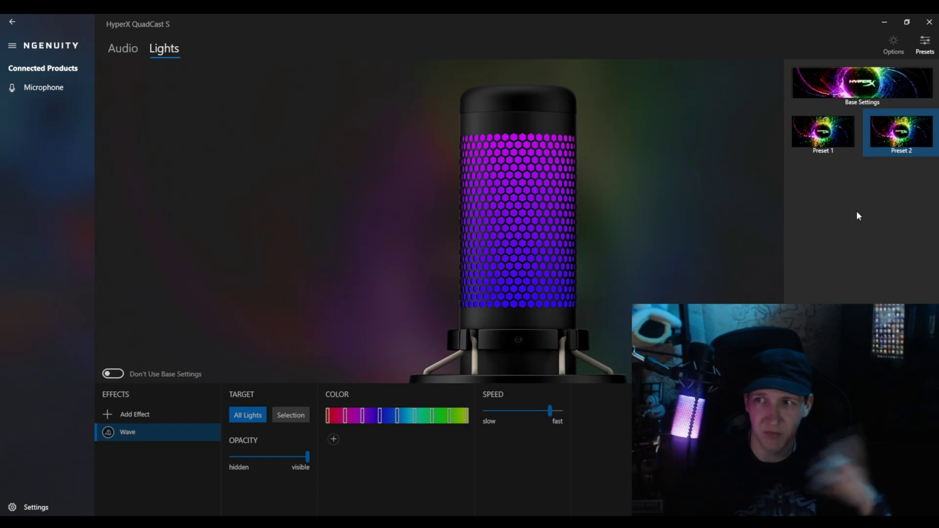
left_click(860, 93)
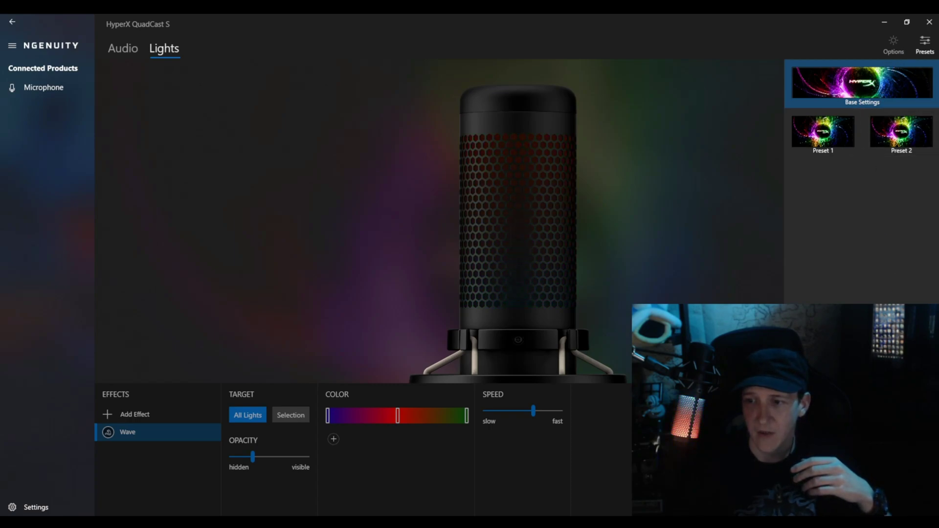
Create a new preset from the empty slot, leaving the default name New Preset.
left_click(838, 139)
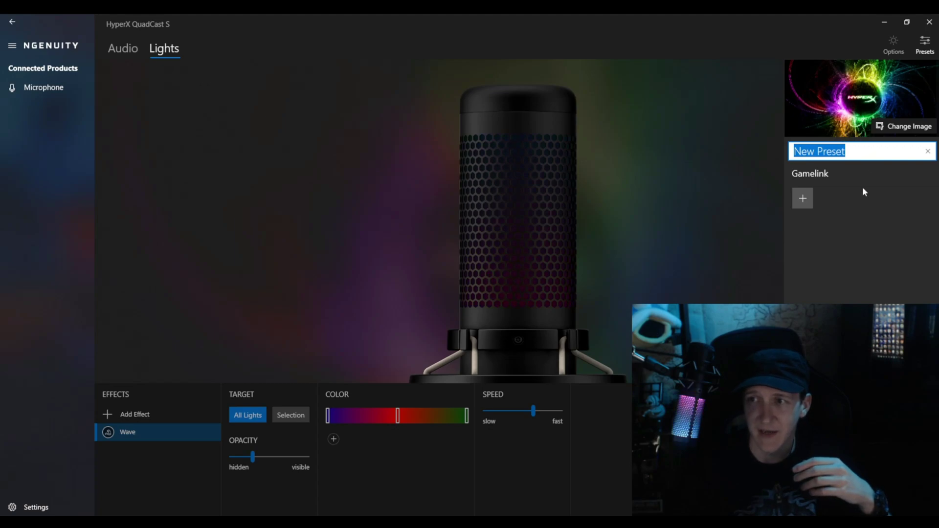